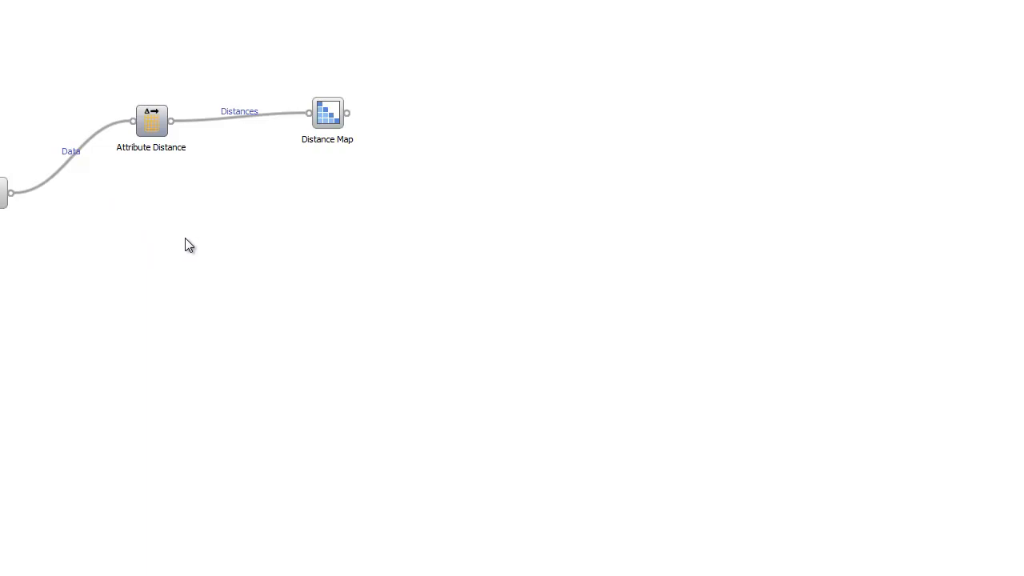
- Review the Attribute Distance widget's Pearson's chi-square setting and close its dialog
double_click(4, 192)
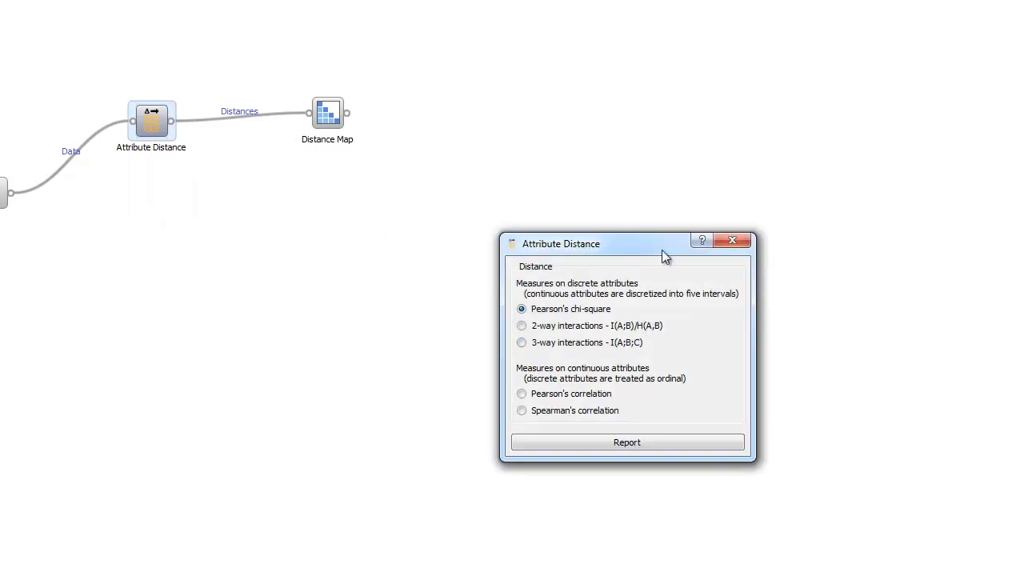
left_click(733, 242)
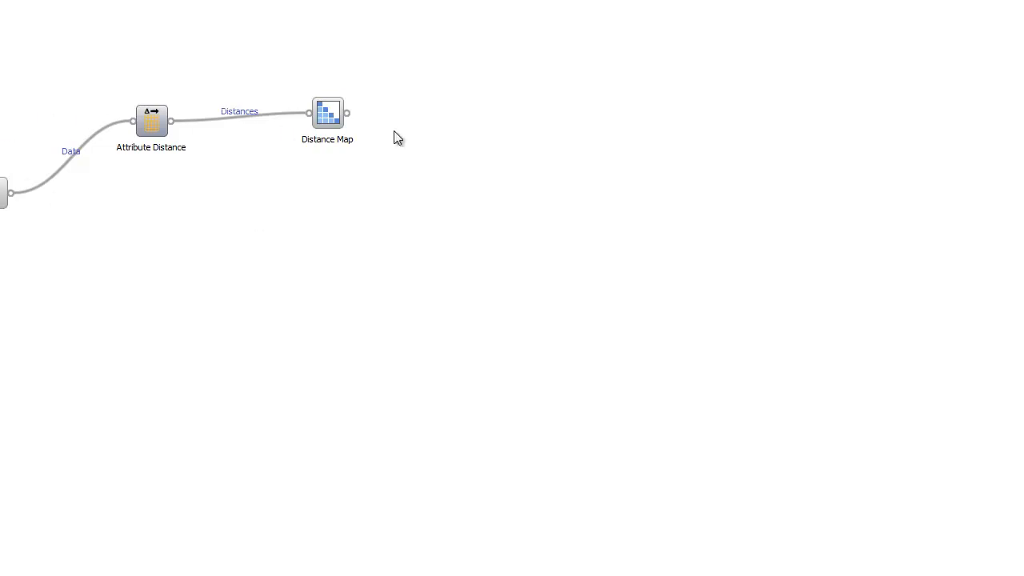
- Show the Distance Map's heart disease attribute heatmap maximized to full screen
double_click(327, 114)
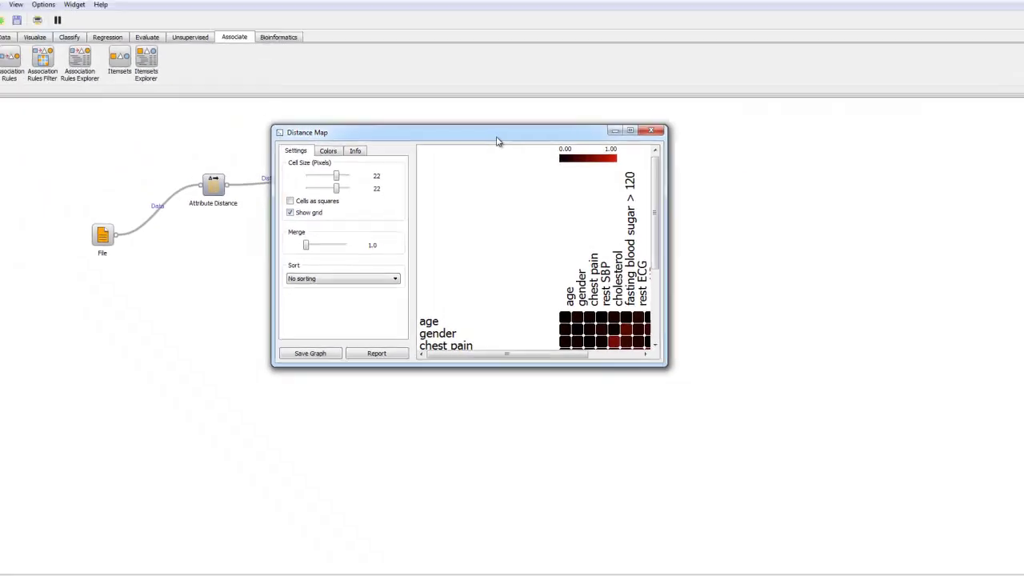
double_click(690, 92)
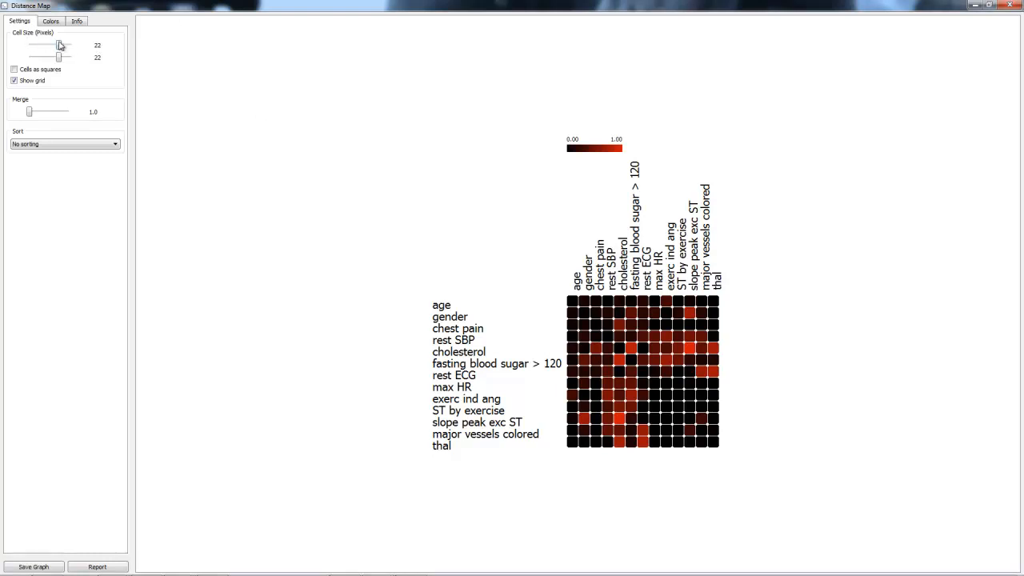
left_click_drag(61, 45, 58, 46)
left_click(14, 81)
left_click(14, 81)
left_click(39, 81)
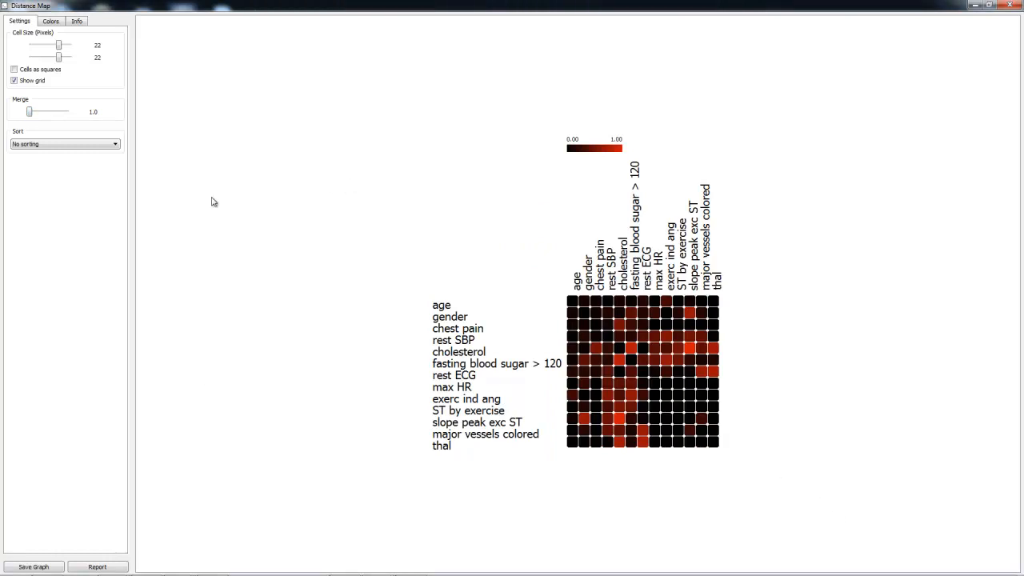
left_click(75, 145)
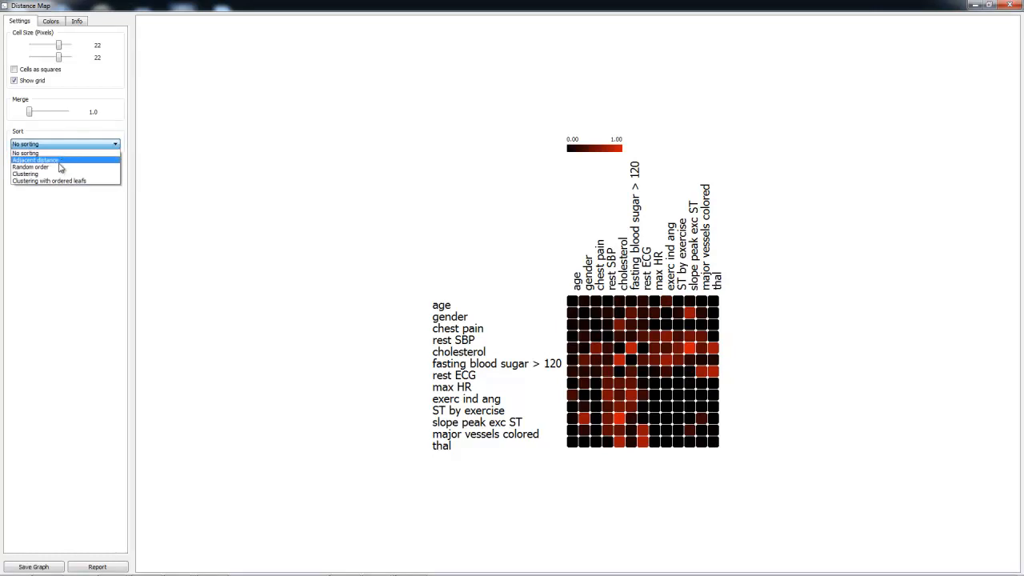
left_click(59, 167)
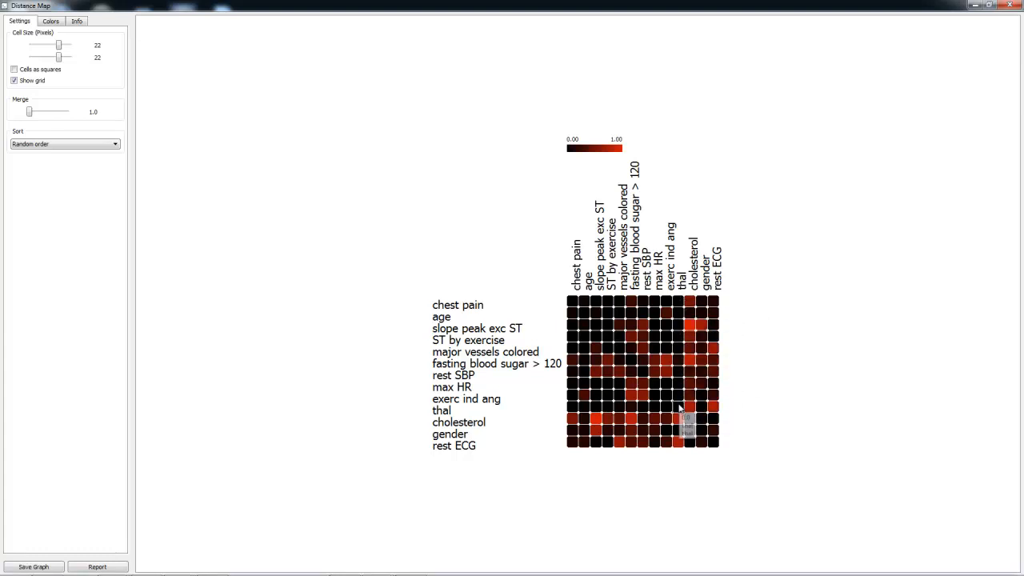
left_click(79, 145)
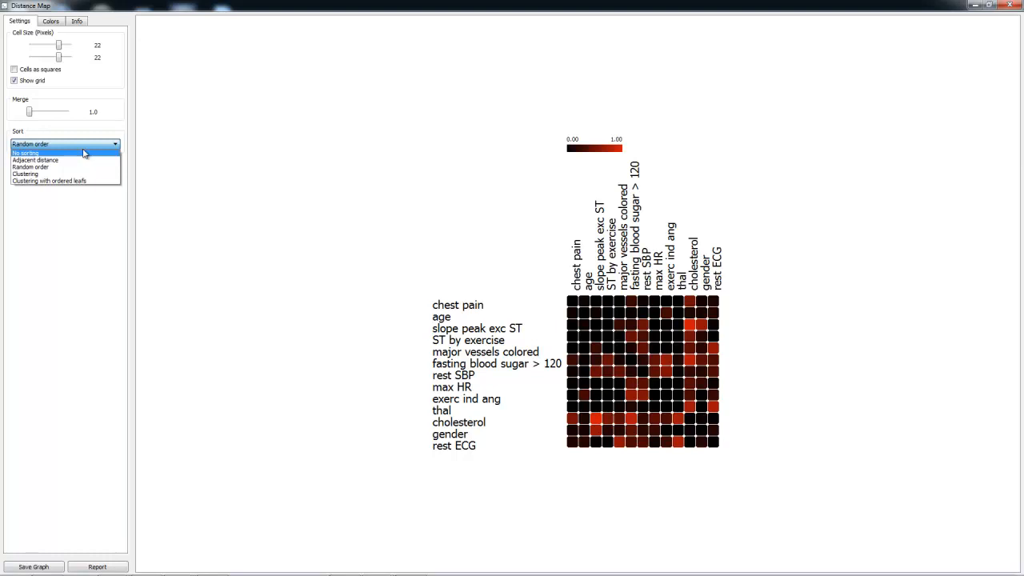
left_click(61, 174)
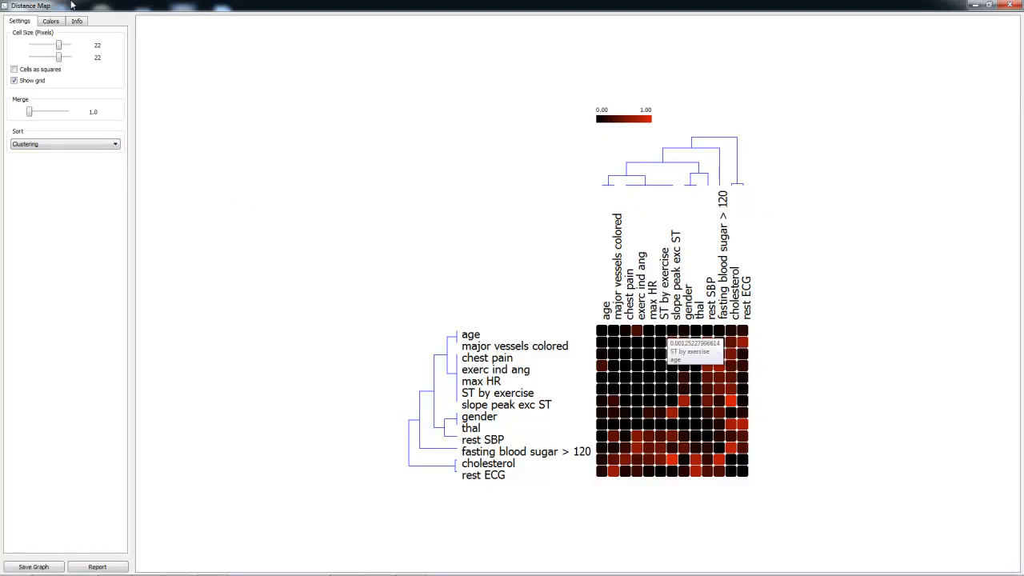
left_click(69, 144)
left_click(71, 182)
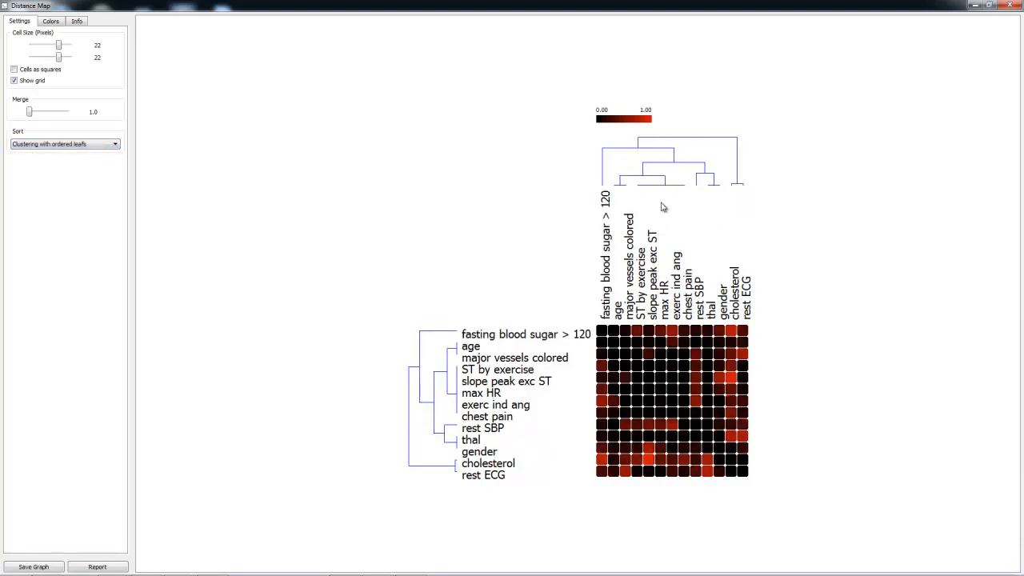
left_click(65, 143)
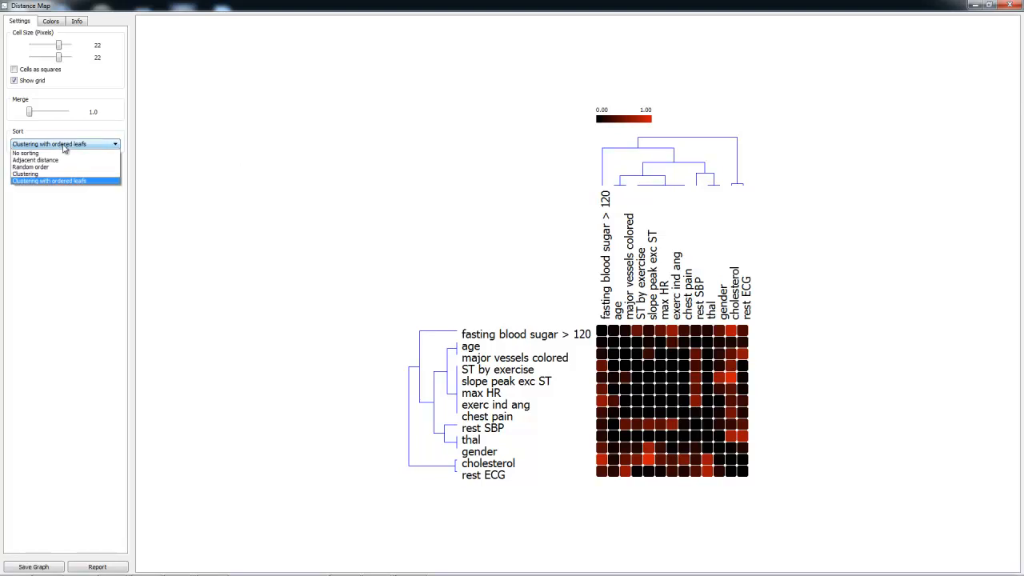
left_click(40, 152)
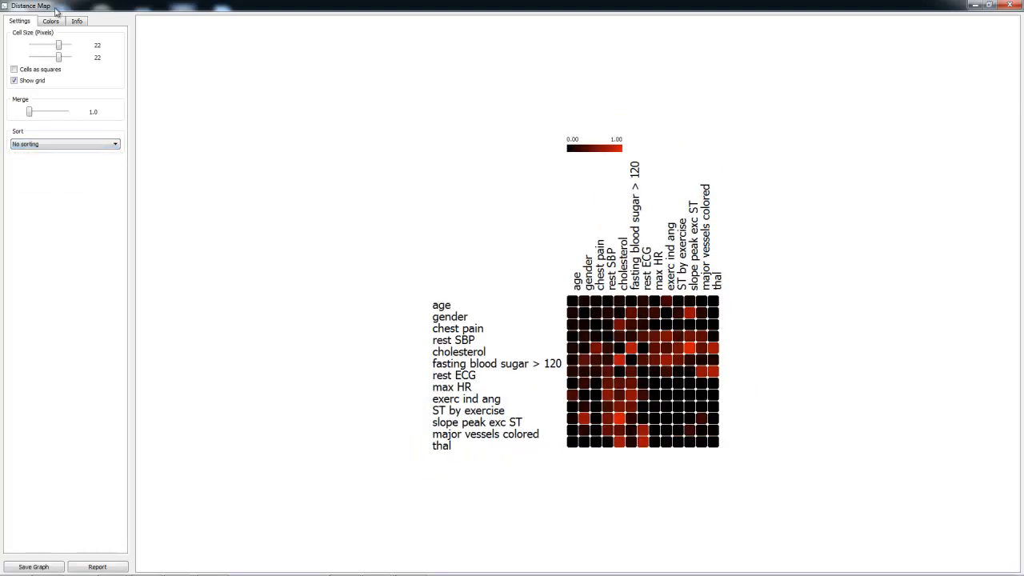
- Try the blue-yellow Default palette in Colors, then return the map to the black-red Kenny palette
left_click(52, 21)
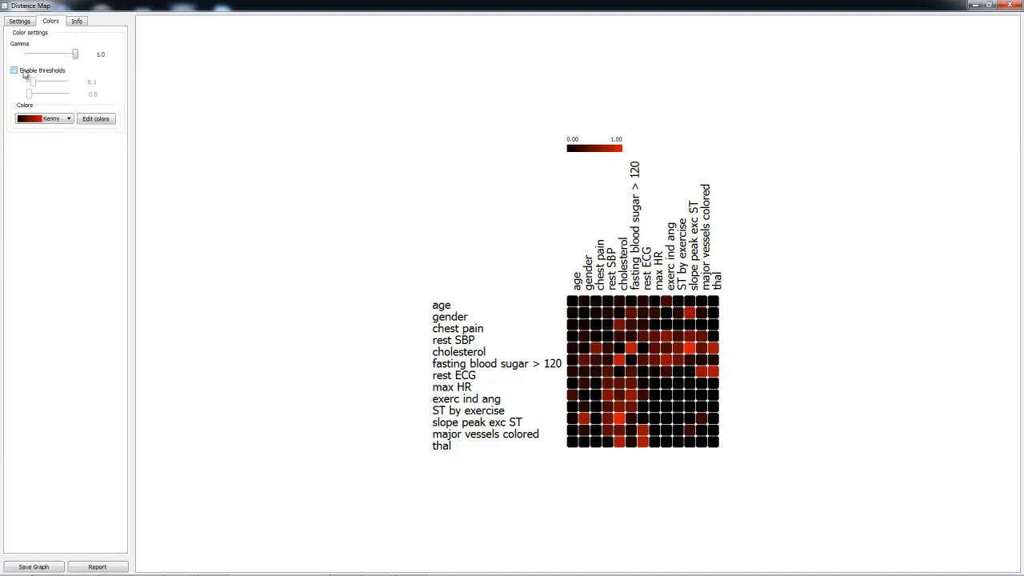
left_click(49, 118)
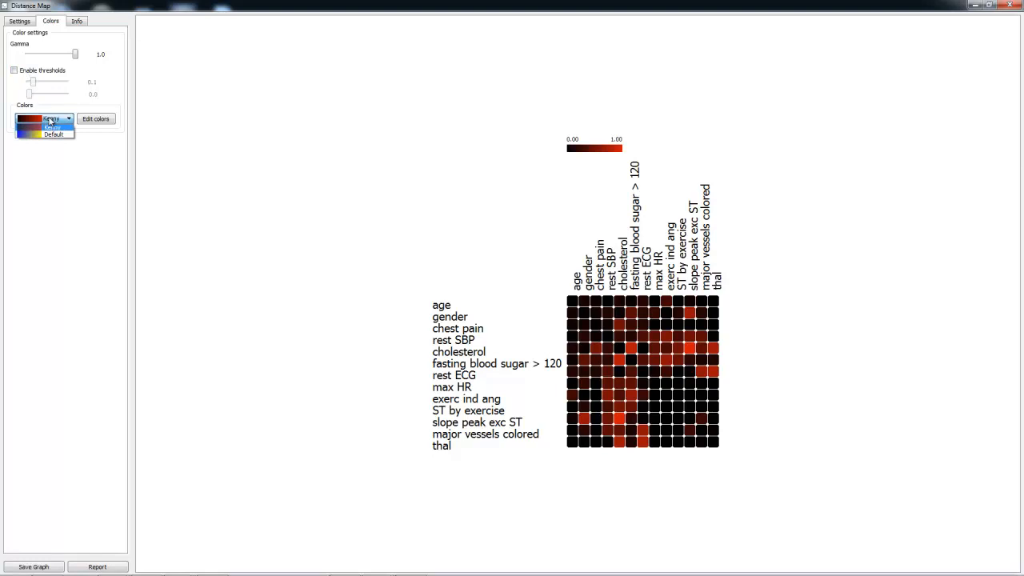
left_click(54, 135)
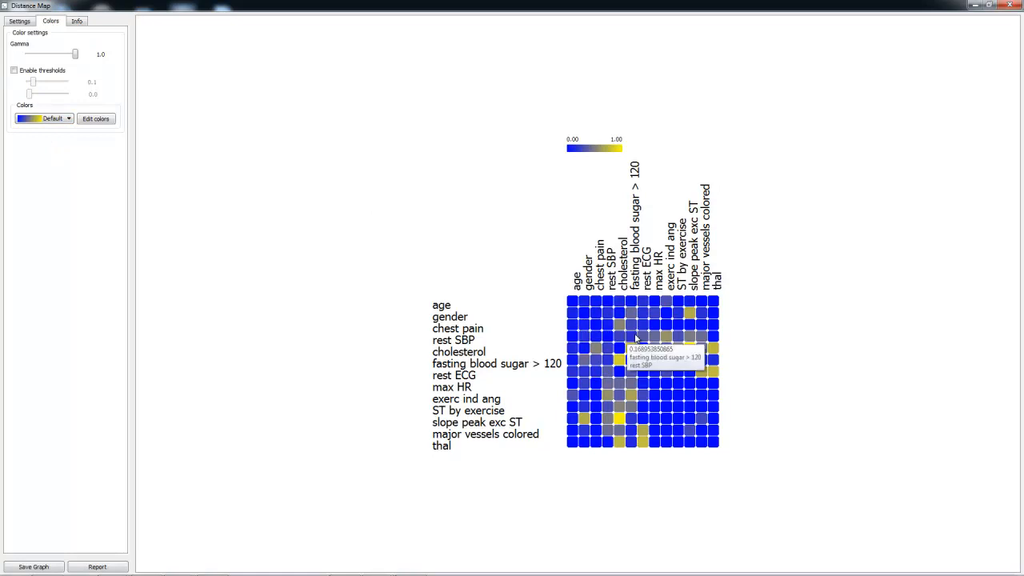
left_click(69, 119)
left_click(48, 135)
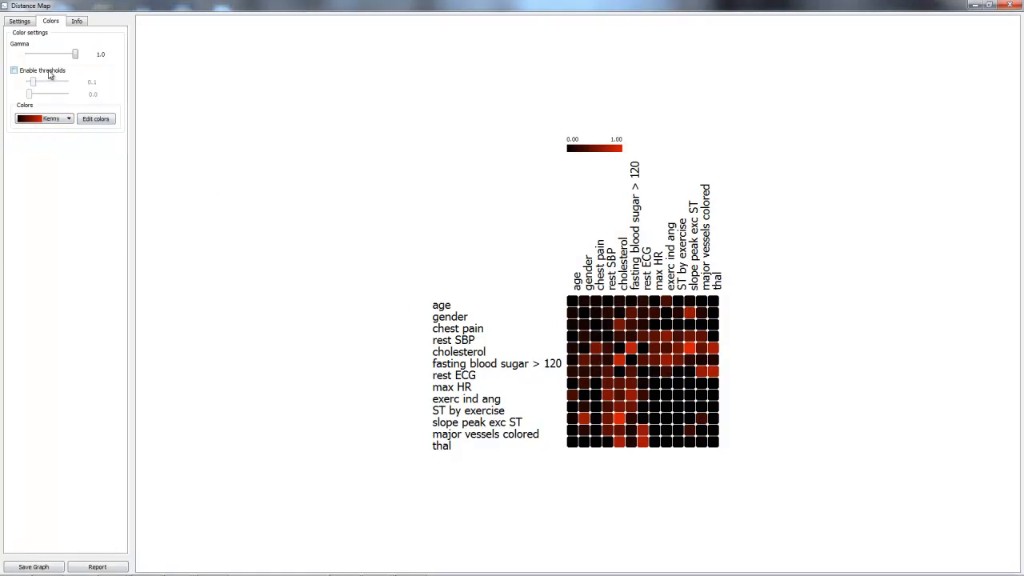
left_click(13, 71)
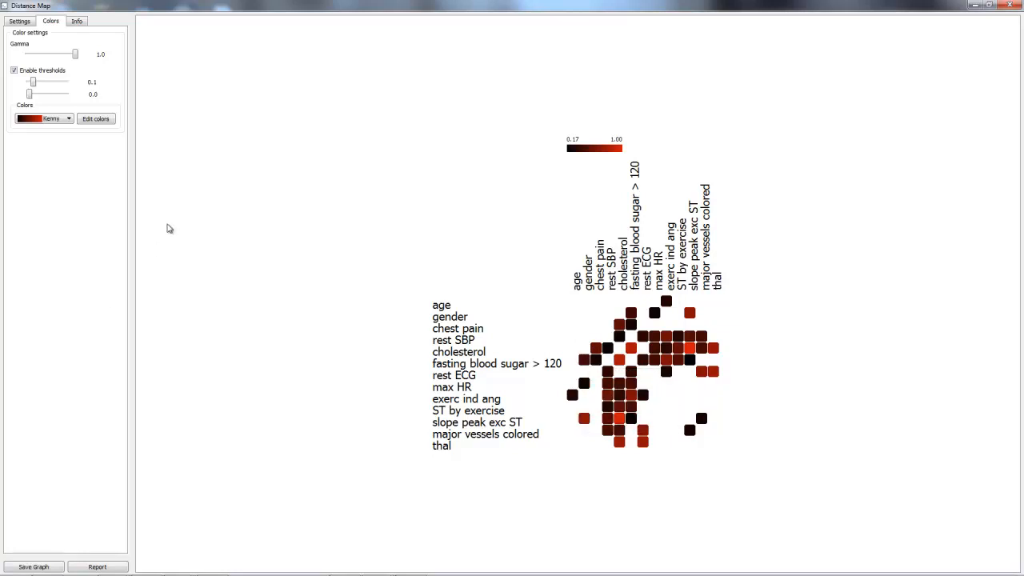
left_click(14, 70)
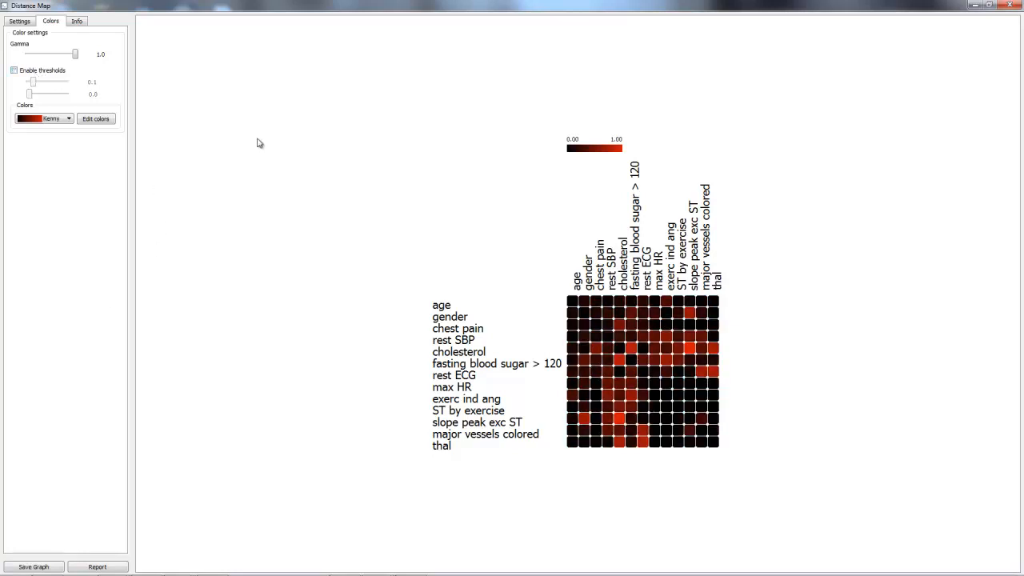
- In Info, toggle legend and labels, enable Display item names, then close the Distance Map window
left_click(74, 22)
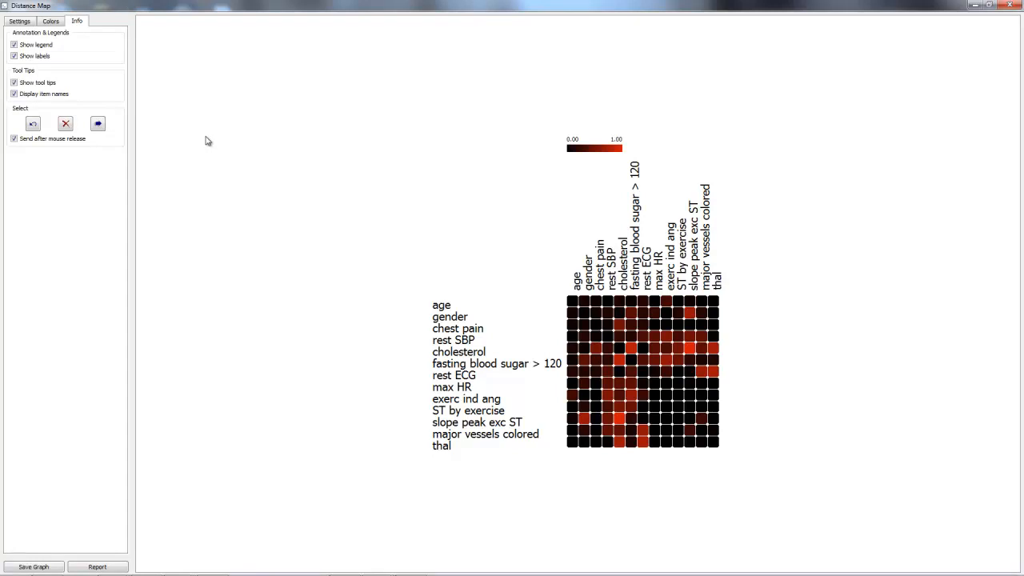
left_click(51, 44)
left_click(36, 56)
left_click(15, 94)
left_click(1010, 6)
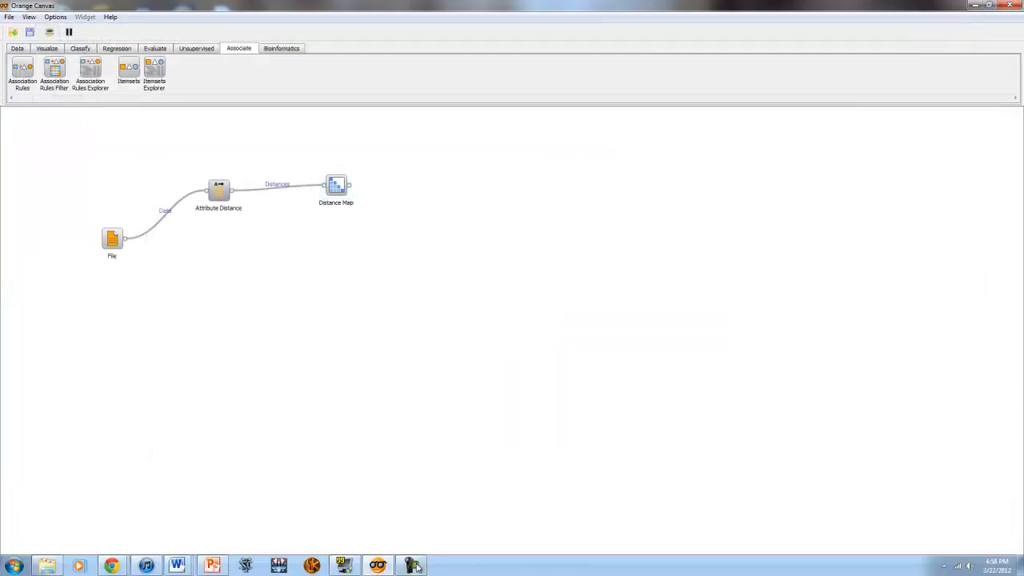